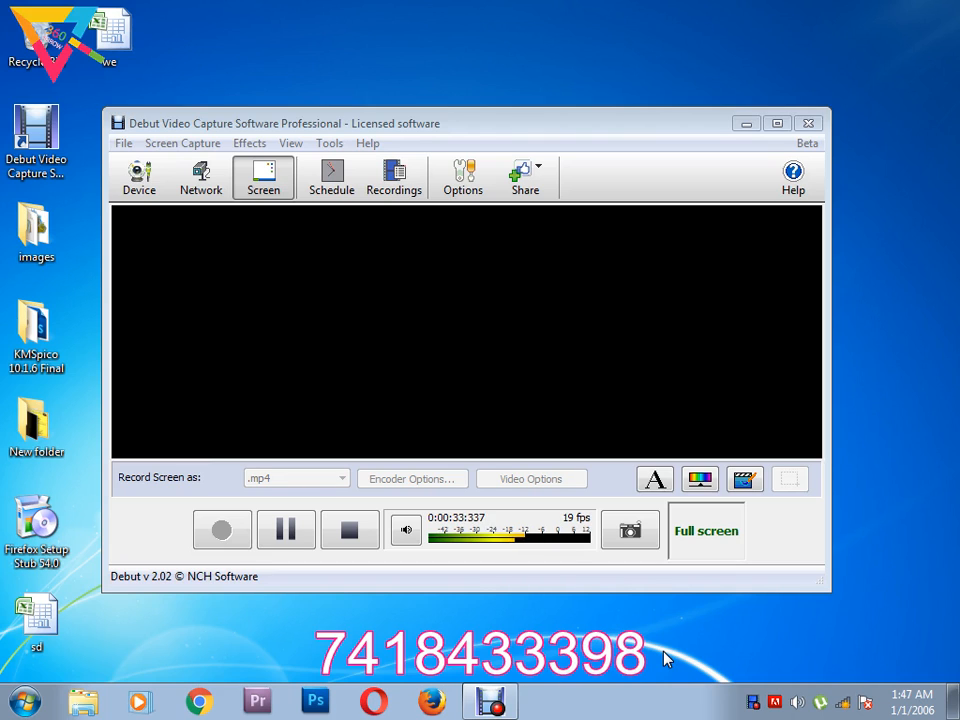
Open the sd and we workbooks from the desktop in Excel.
{"action": "left_click", "coordinate": [745, 124]}
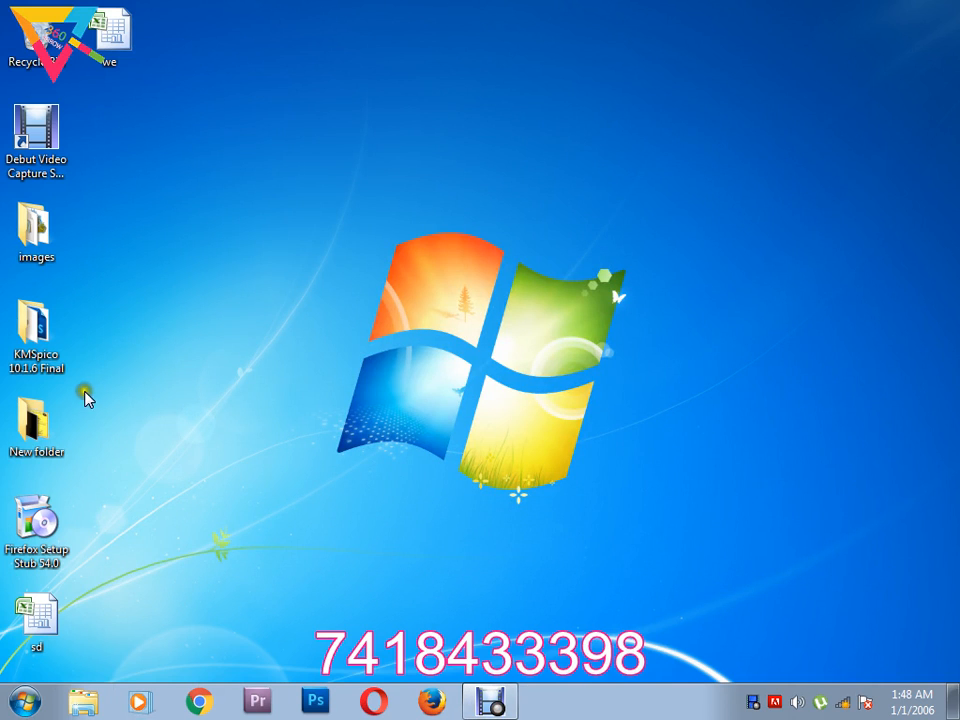
{"action": "left_click", "coordinate": [36, 622]}
{"action": "double_click", "coordinate": [36, 622]}
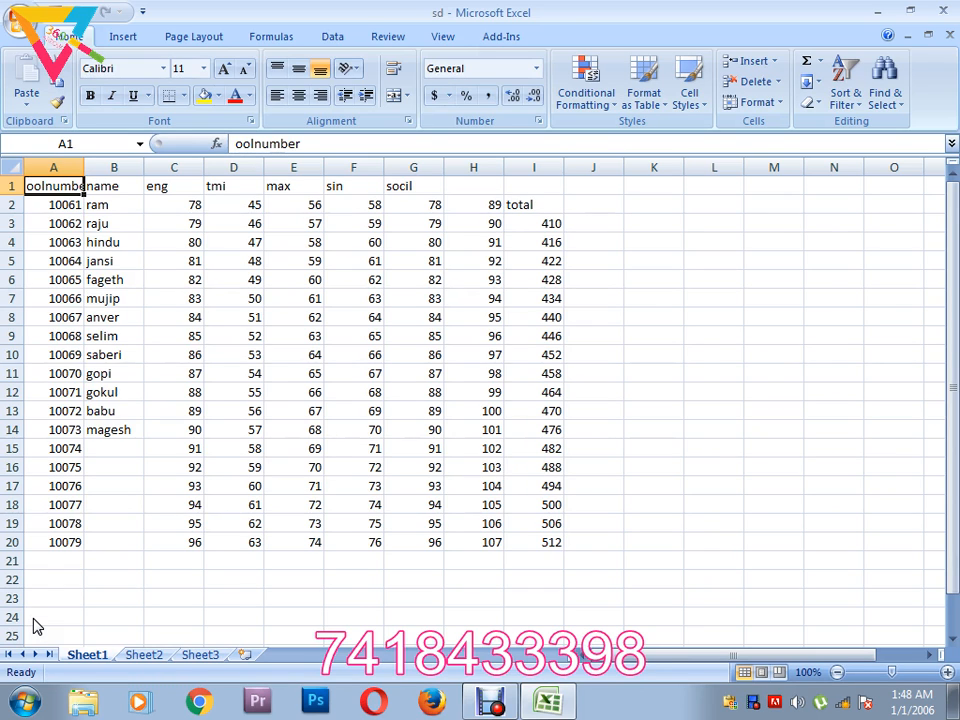
{"action": "left_click", "coordinate": [575, 706]}
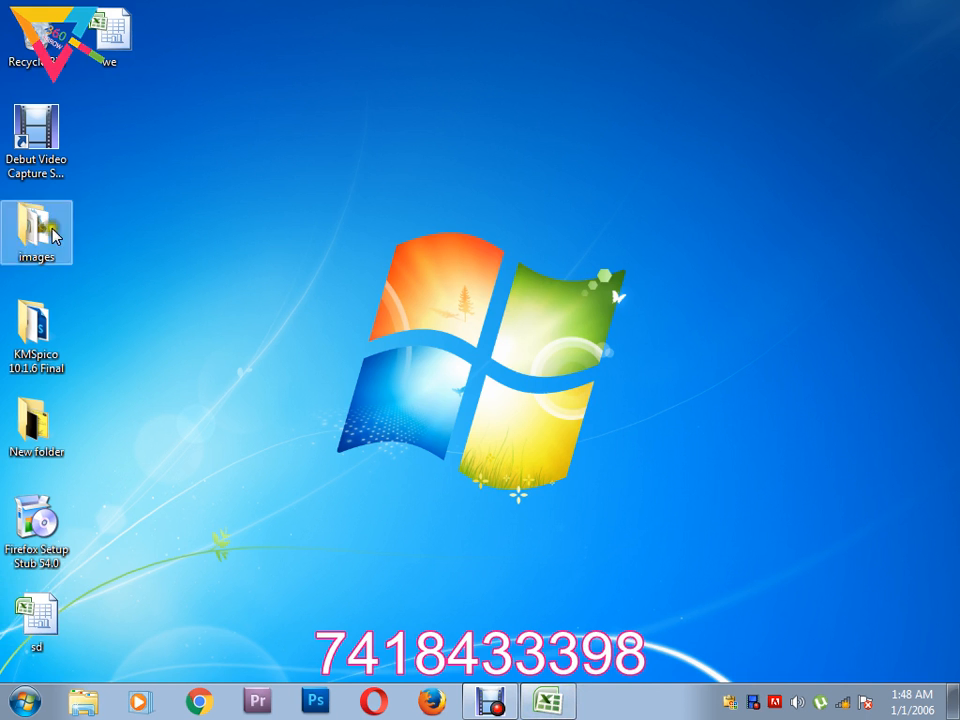
{"action": "double_click", "coordinate": [122, 36]}
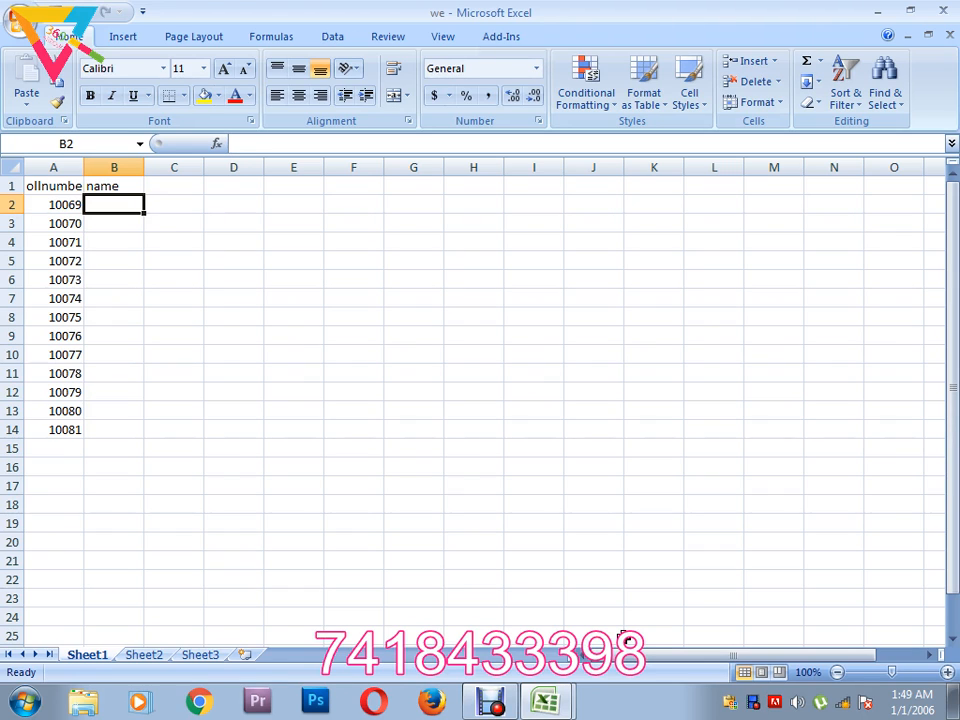
Begin a VLOOKUP formula in cell B2 of the we workbook with column A:A as the lookup value.
{"action": "type", "text": "="}
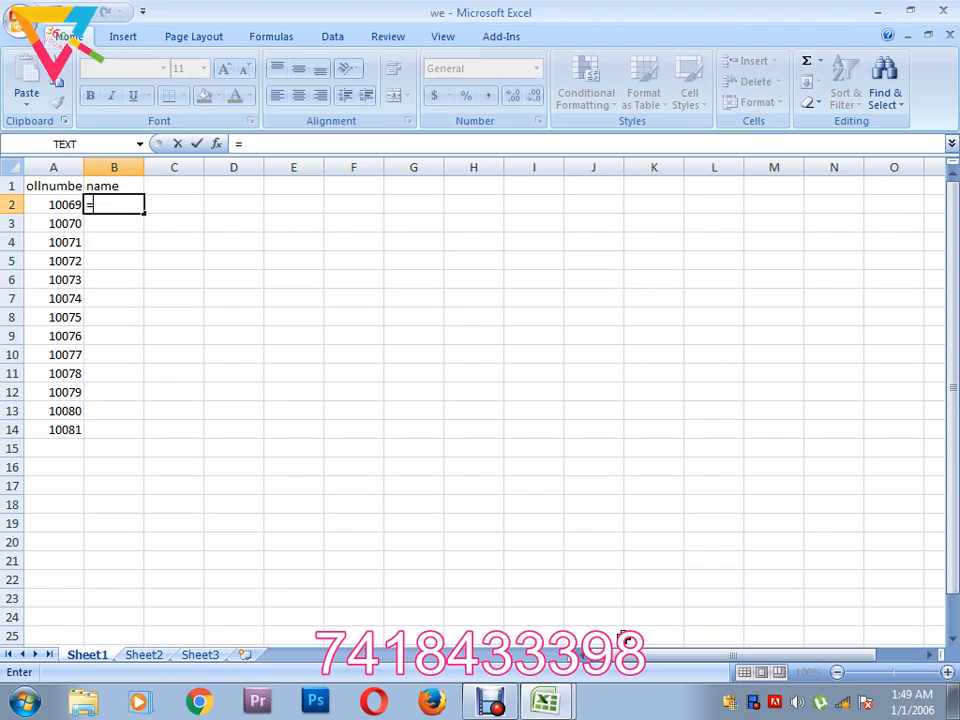
{"action": "type", "text": "vlo"}
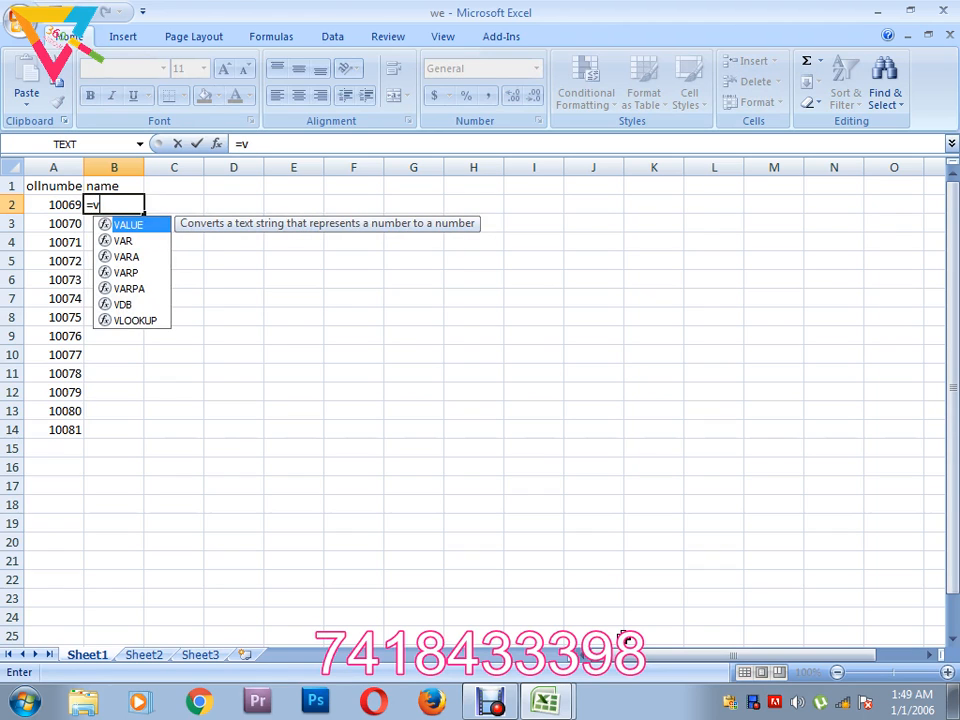
{"action": "type", "text": "okup"}
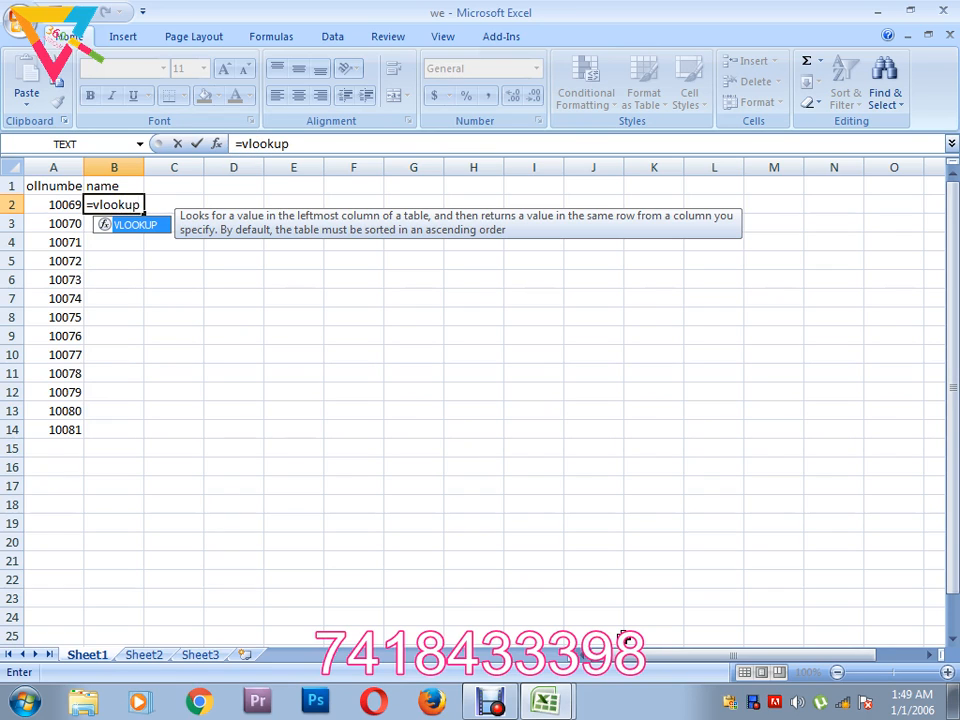
{"action": "type", "text": "("}
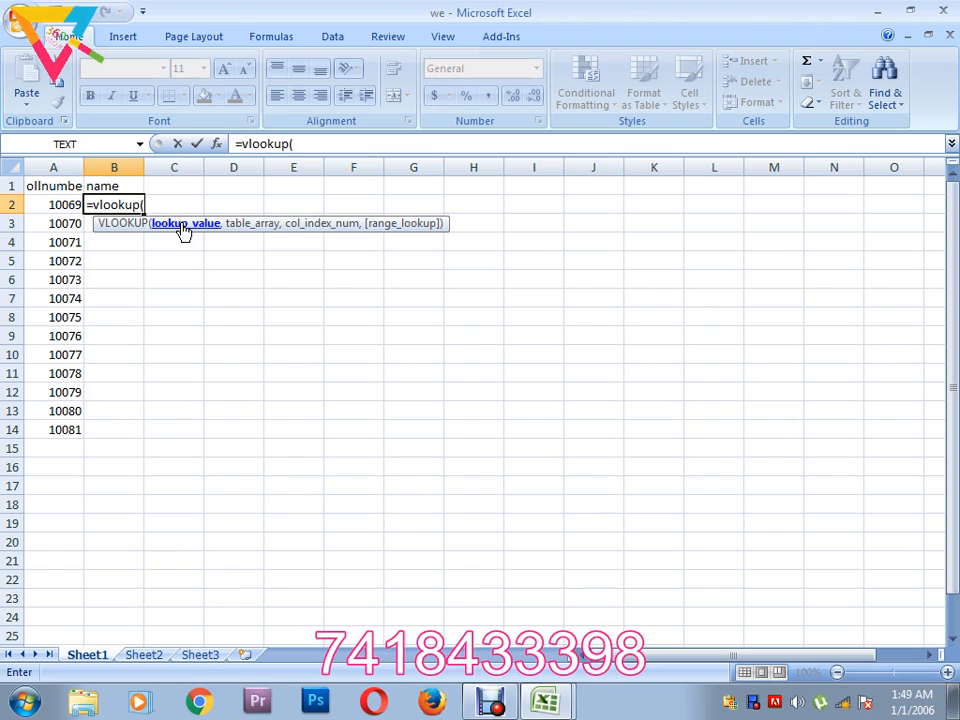
{"action": "left_click", "coordinate": [53, 164]}
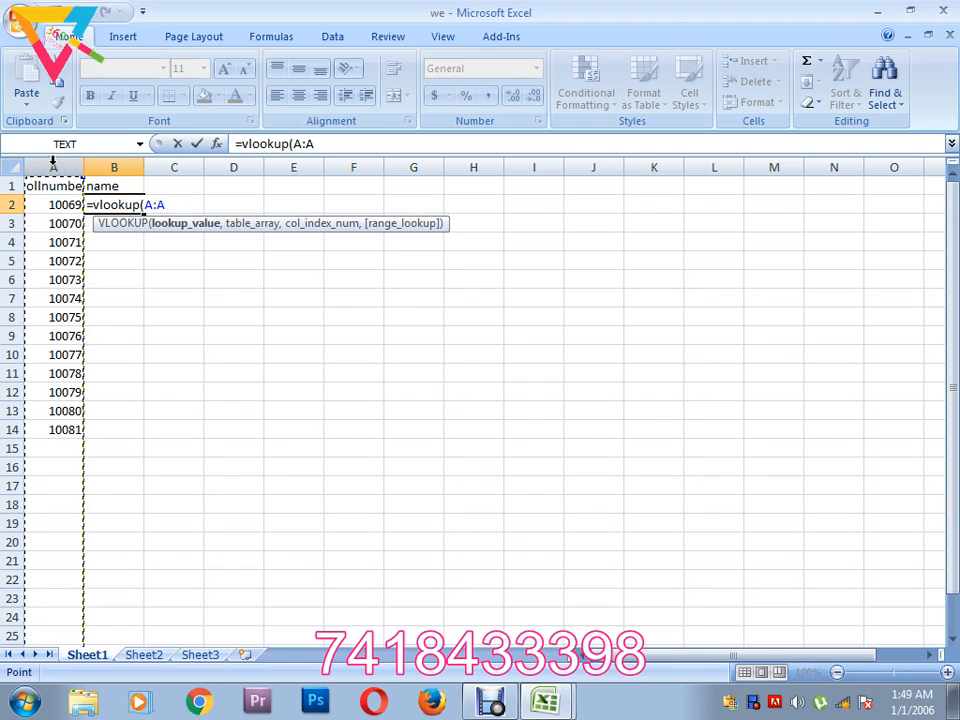
{"action": "type", "text": ","}
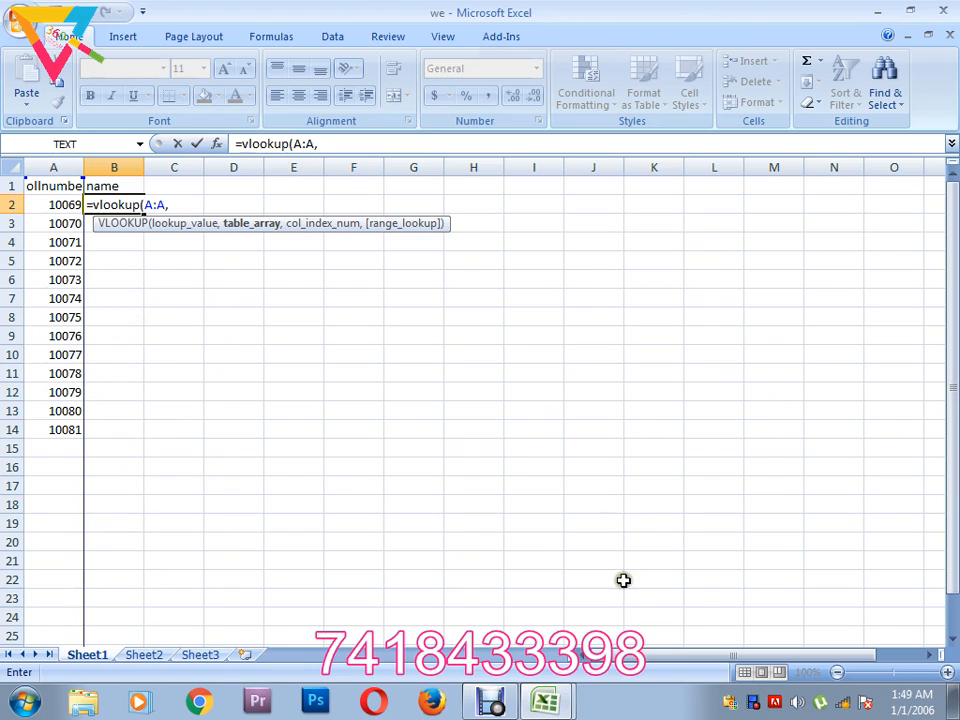
Set the VLOOKUP table array to columns A to I on Sheet1 of the sd workbook.
{"action": "left_click", "coordinate": [563, 706]}
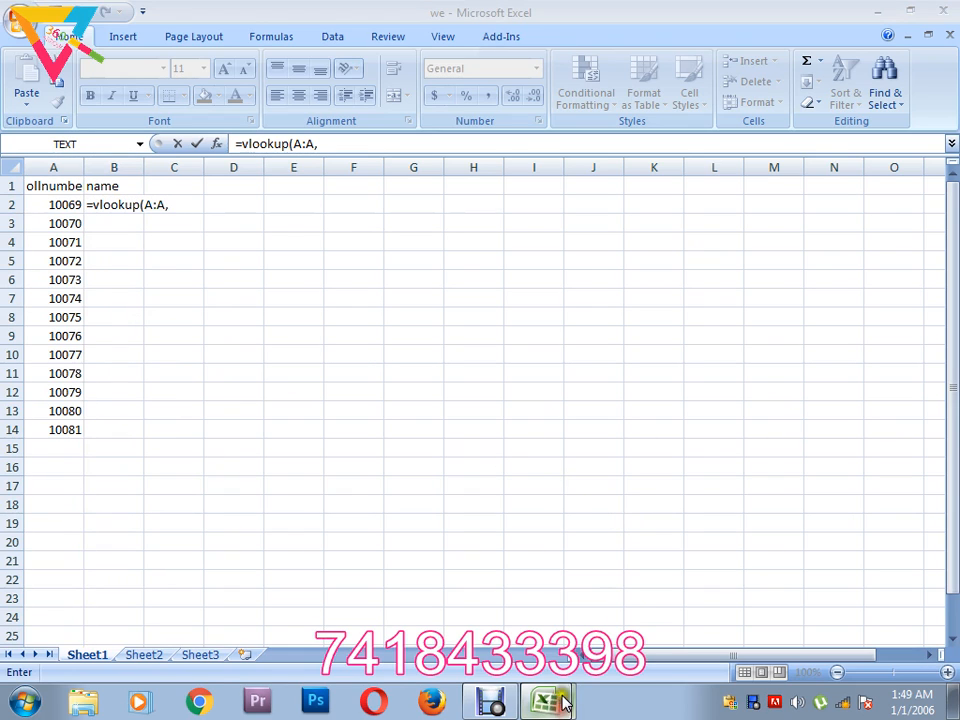
{"action": "left_click", "coordinate": [554, 627]}
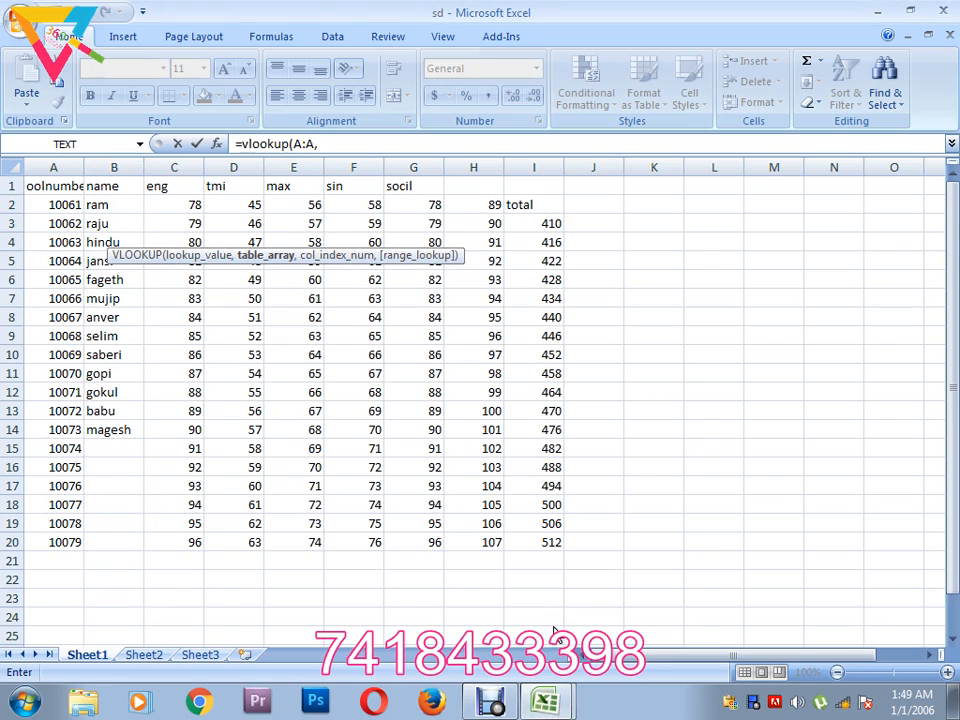
{"action": "left_click", "coordinate": [67, 165]}
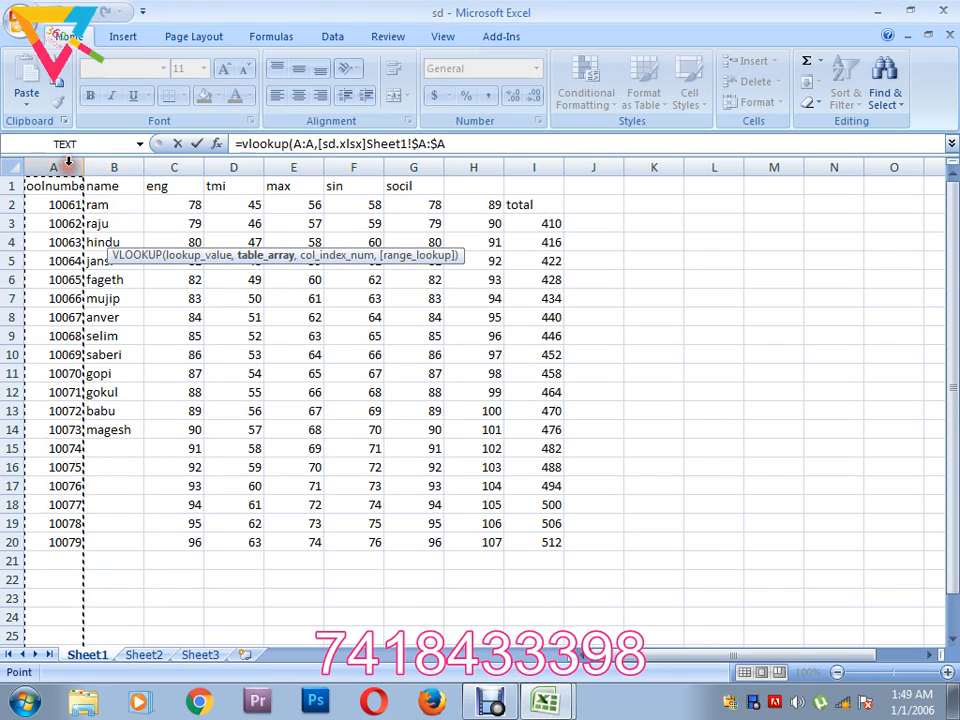
{"action": "mouse_move", "coordinate": [70, 167]}
{"action": "left_mouse_down"}
{"action": "mouse_move", "coordinate": [542, 193]}
{"action": "mouse_move", "coordinate": [530, 196]}
{"action": "left_mouse_up"}
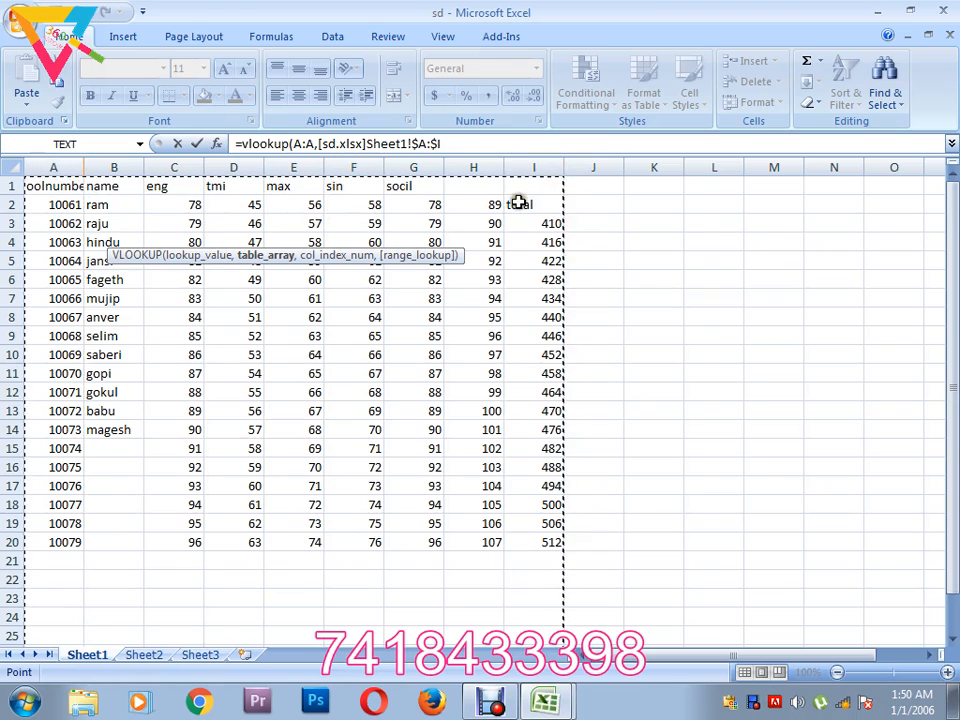
Complete the VLOOKUP with column index 2 and exact match 0, and enter the formula.
{"action": "left_click", "coordinate": [460, 144]}
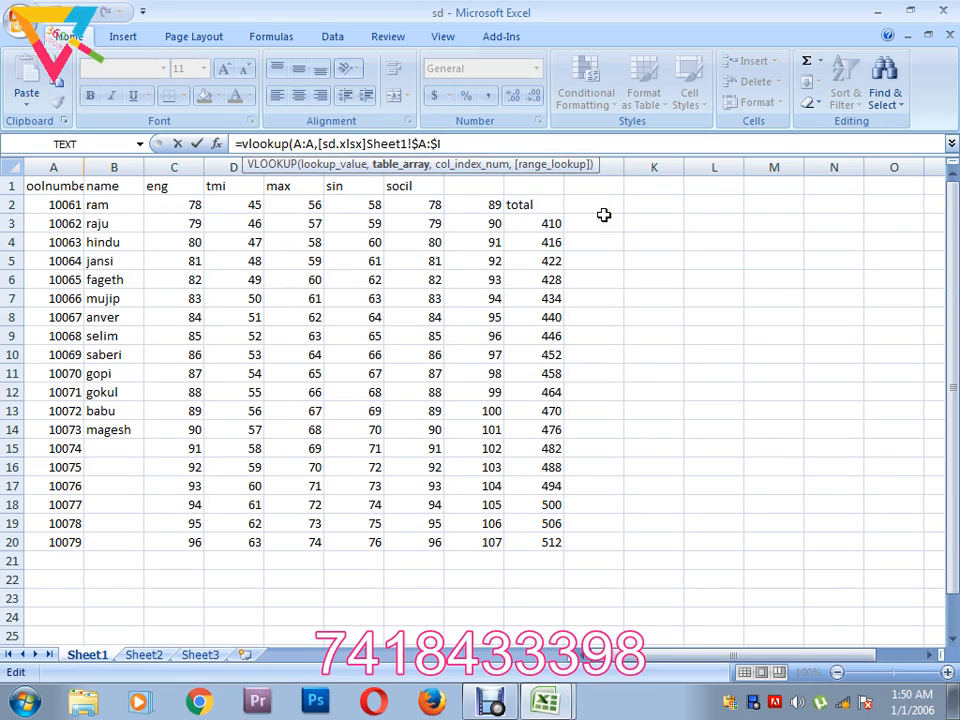
{"action": "type", "text": ","}
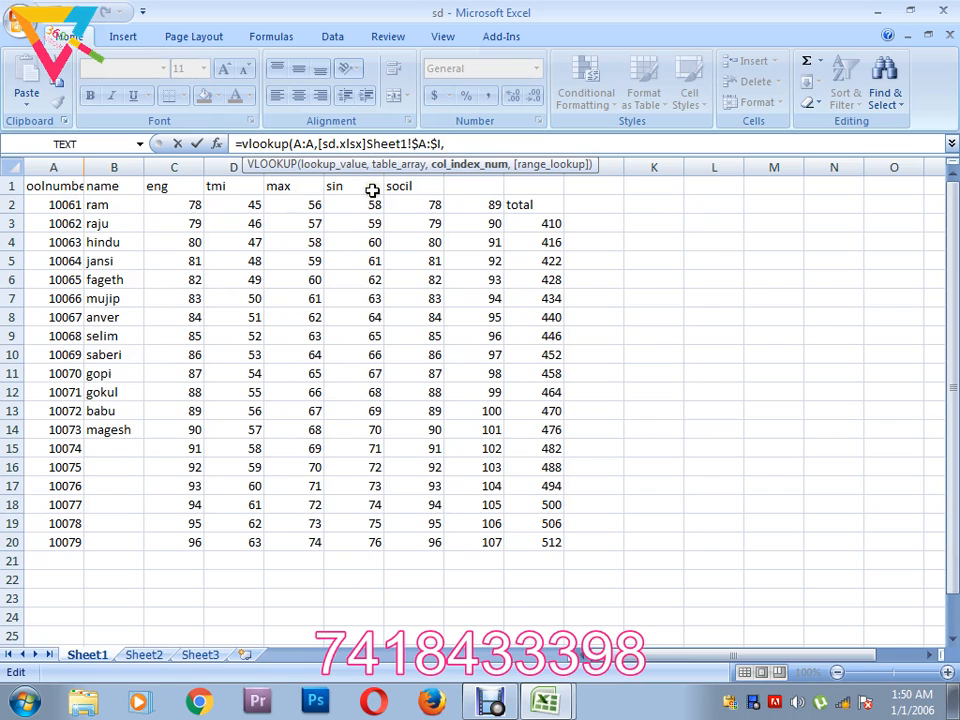
{"action": "type", "text": "2,"}
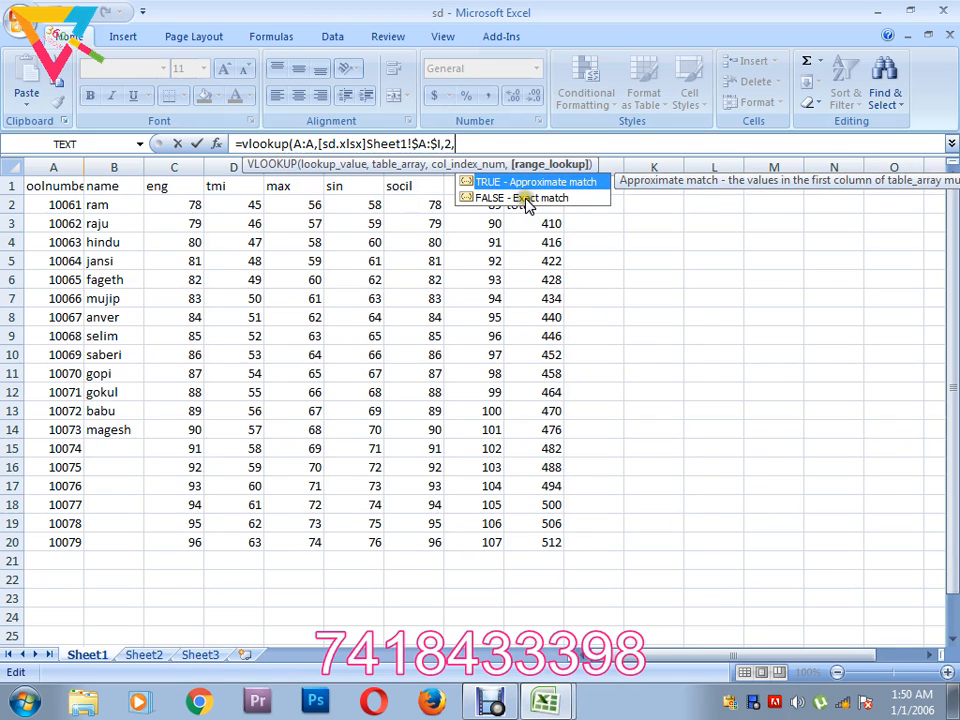
{"action": "type", "text": "0)"}
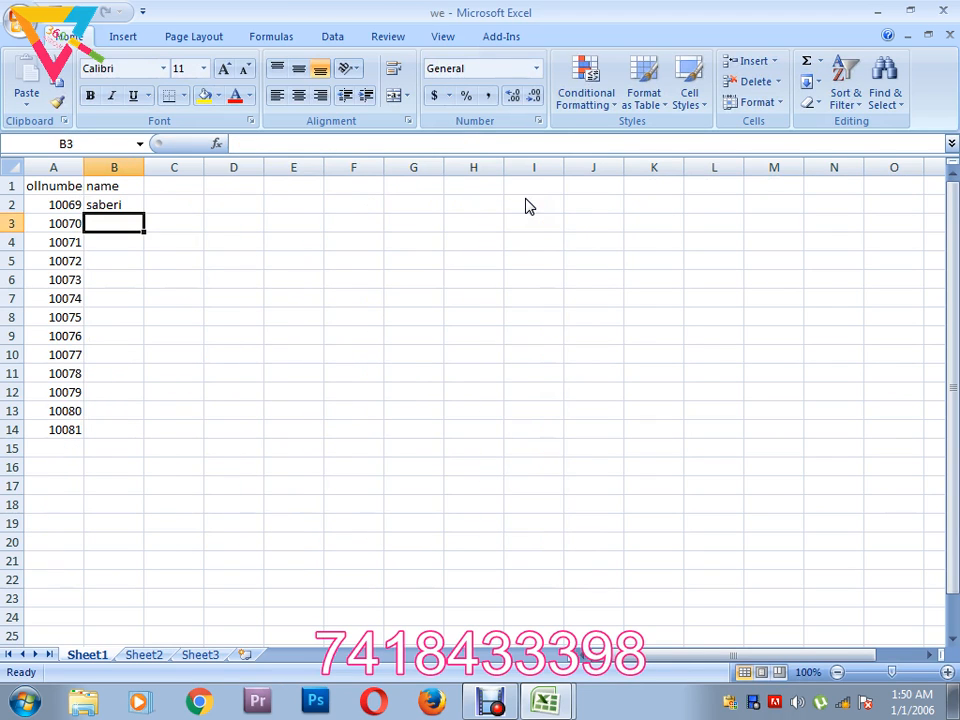
Check the name returned in B2 by finding roll numbers 10068 and 10069 in the sd workbook.
{"action": "left_click", "coordinate": [111, 206]}
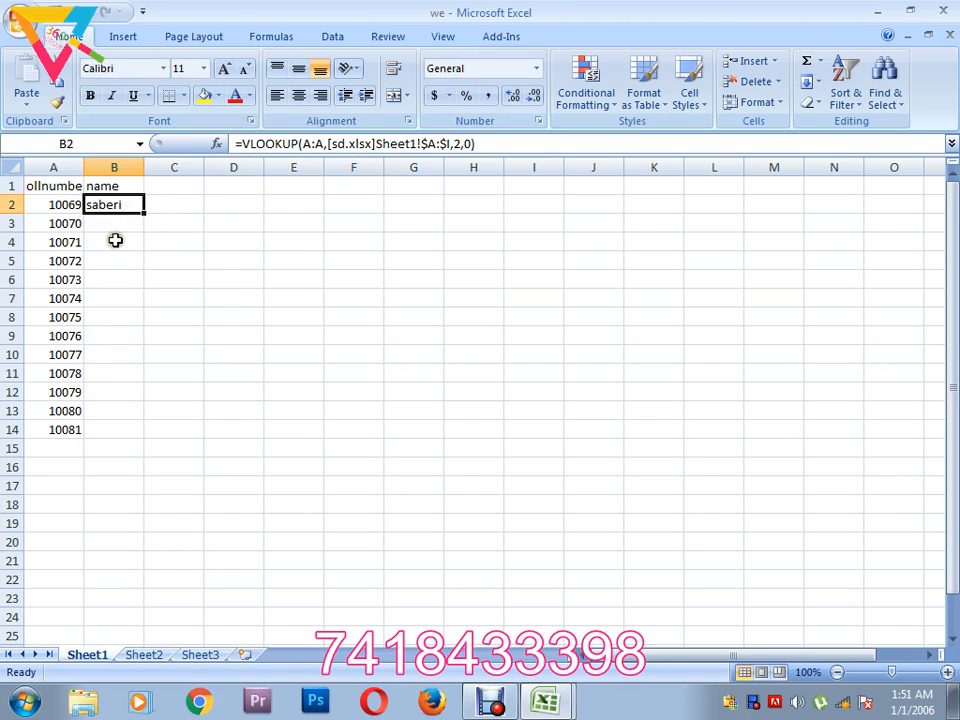
{"action": "left_click", "coordinate": [552, 704]}
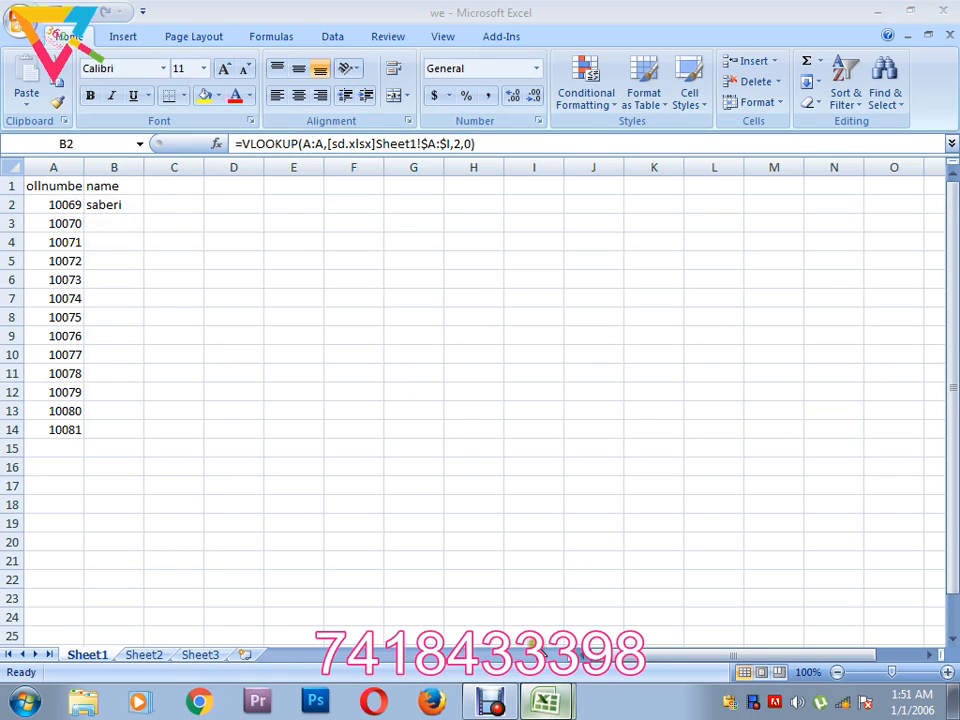
{"action": "left_click", "coordinate": [551, 631]}
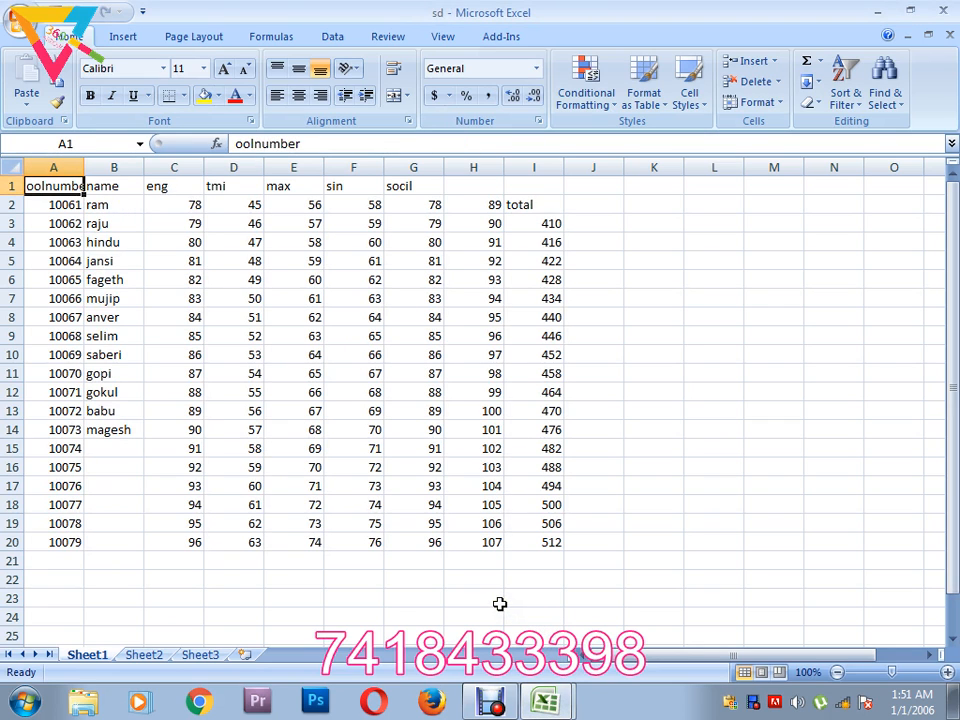
{"action": "key", "text": "ctrl+f"}
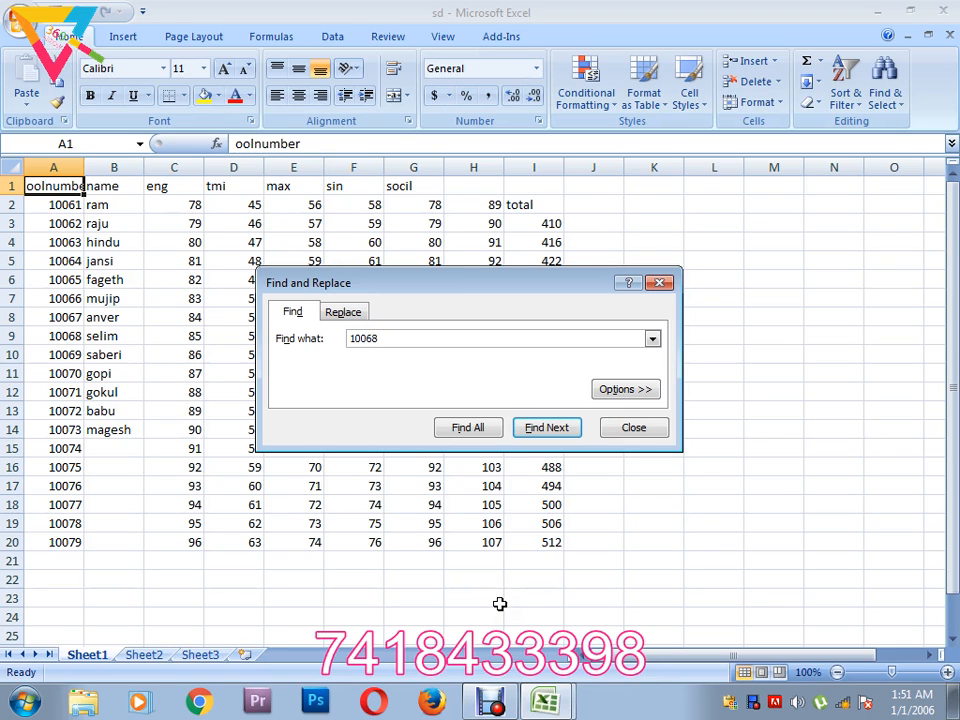
{"action": "left_click", "coordinate": [527, 436]}
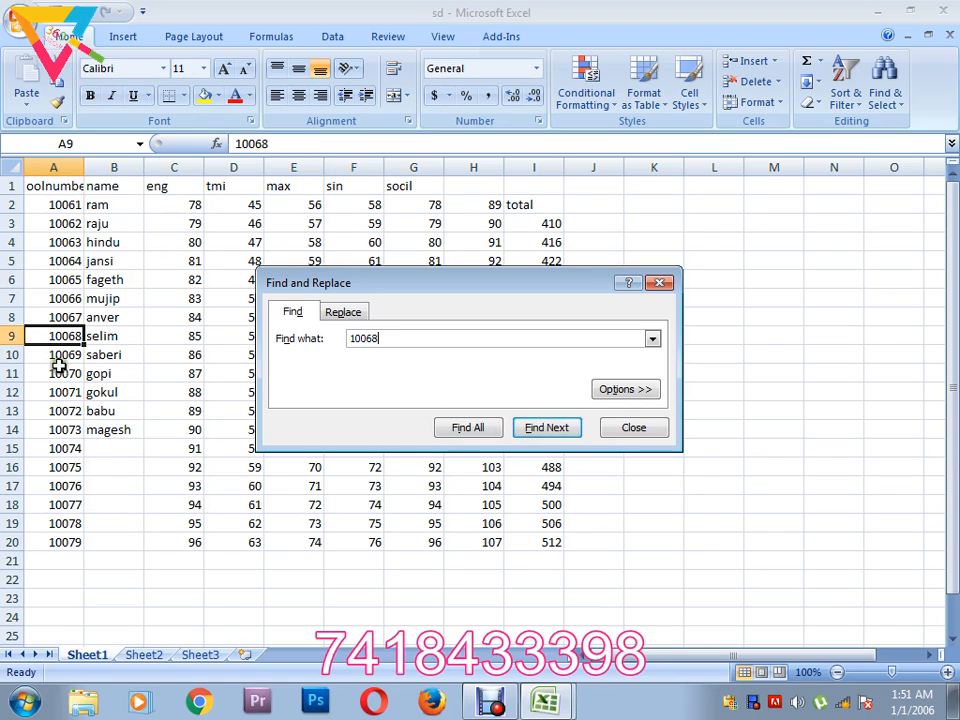
{"action": "left_click_drag", "start_coordinate": [386, 338], "coordinate": [372, 338]}
{"action": "type", "text": "9"}
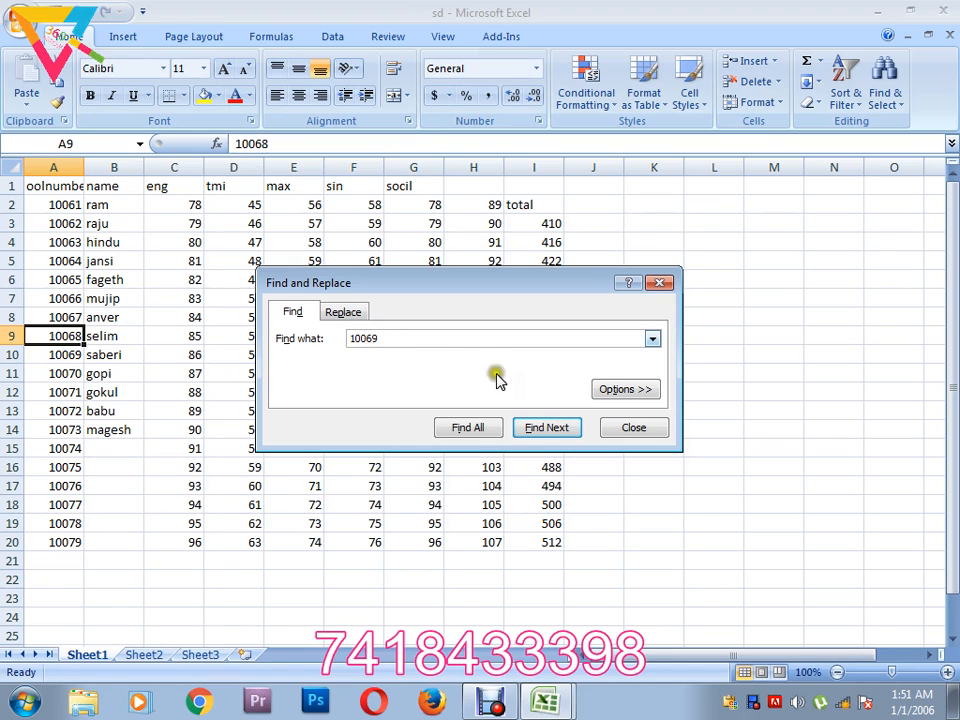
{"action": "left_click", "coordinate": [550, 430]}
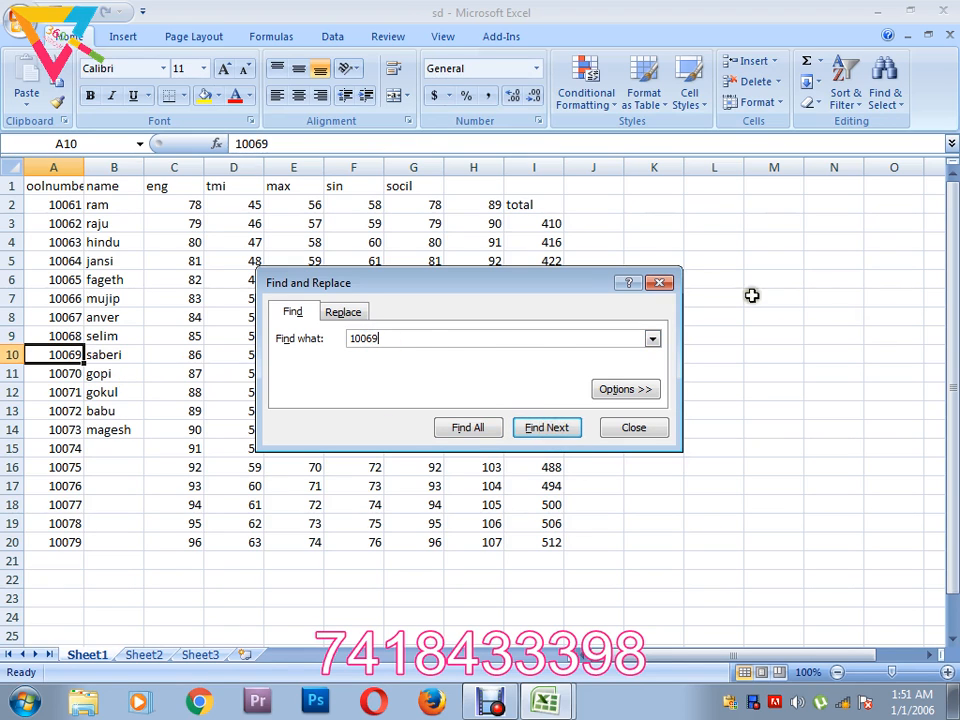
{"action": "left_click", "coordinate": [659, 283]}
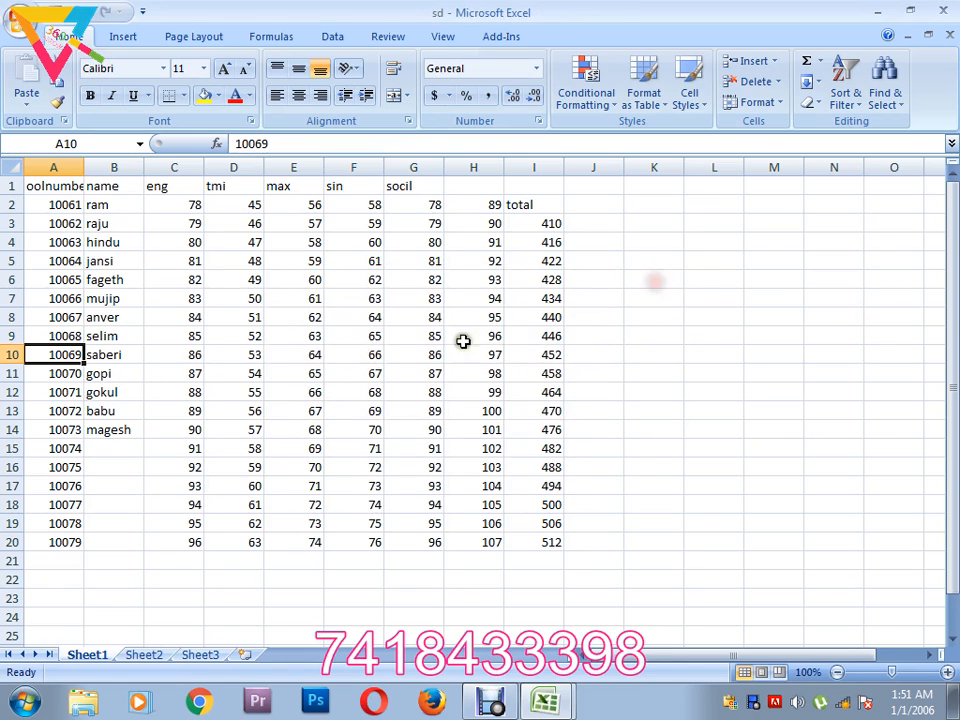
Return to the we workbook and fill the VLOOKUP formula from B2 down to B14.
{"action": "left_click", "coordinate": [547, 660]}
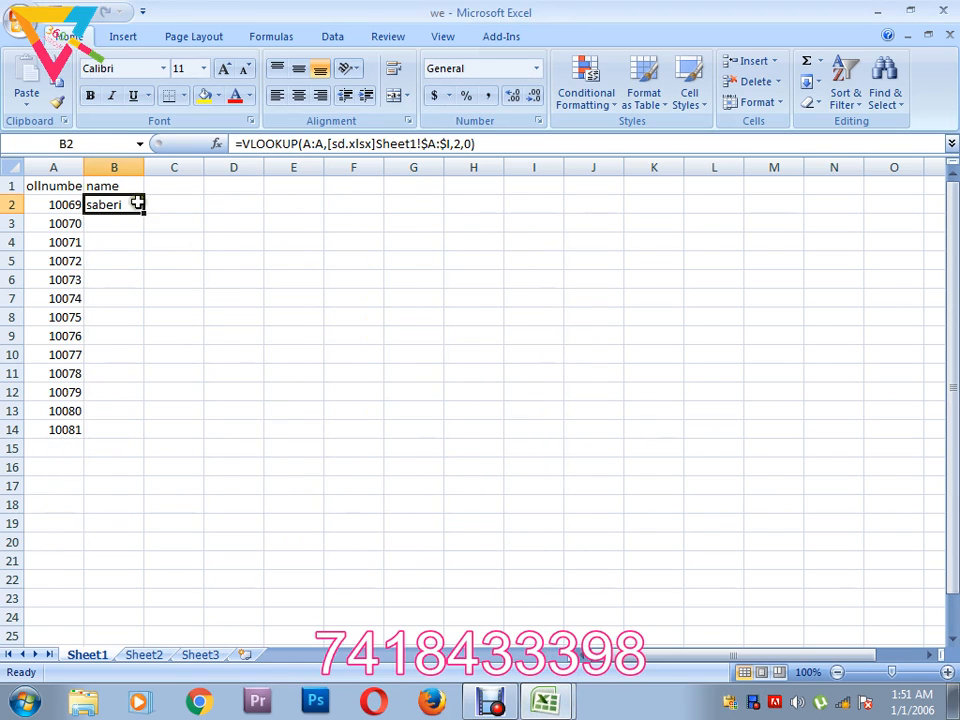
{"action": "left_click_drag", "start_coordinate": [143, 215], "coordinate": [142, 434]}
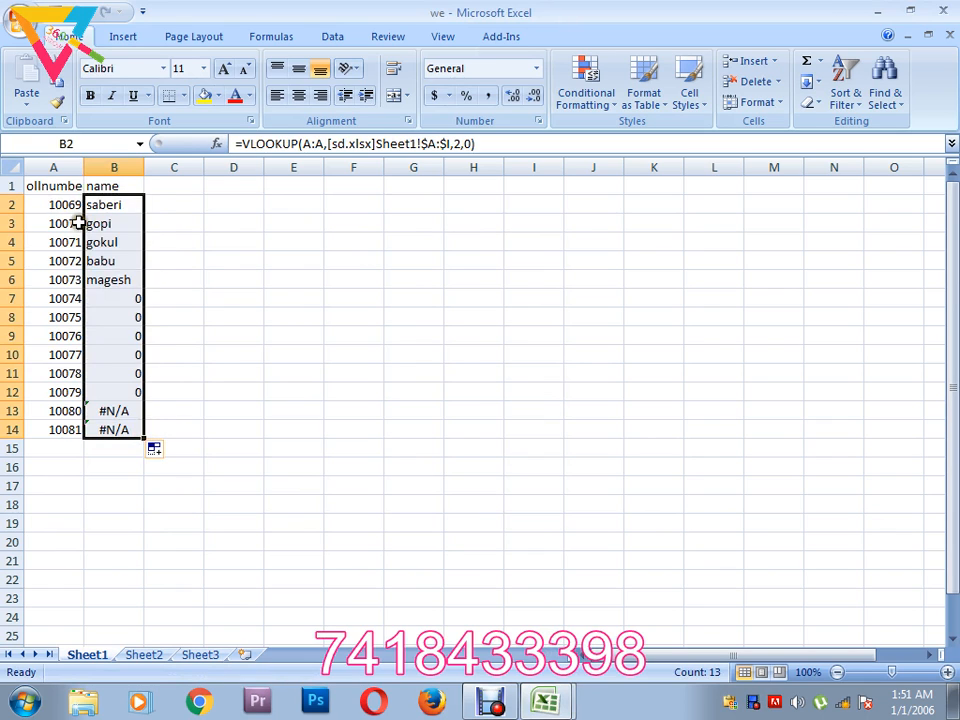
{"action": "left_click", "coordinate": [76, 222]}
Change the roll number in cell A7 to 10069 to test the lookup.
{"action": "left_click", "coordinate": [76, 298]}
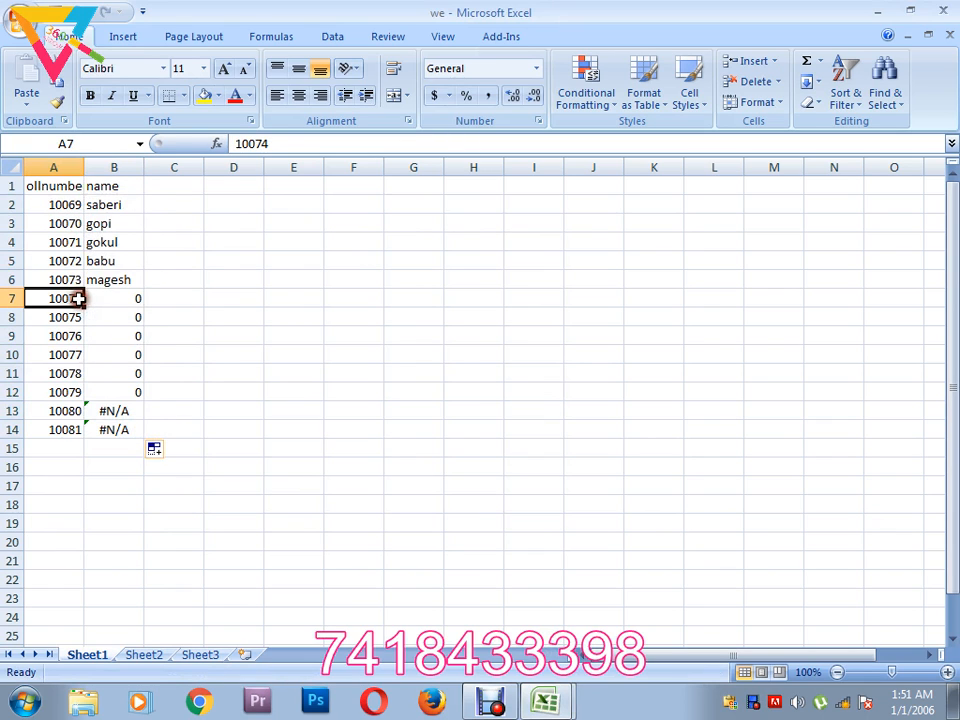
{"action": "double_click", "coordinate": [72, 298]}
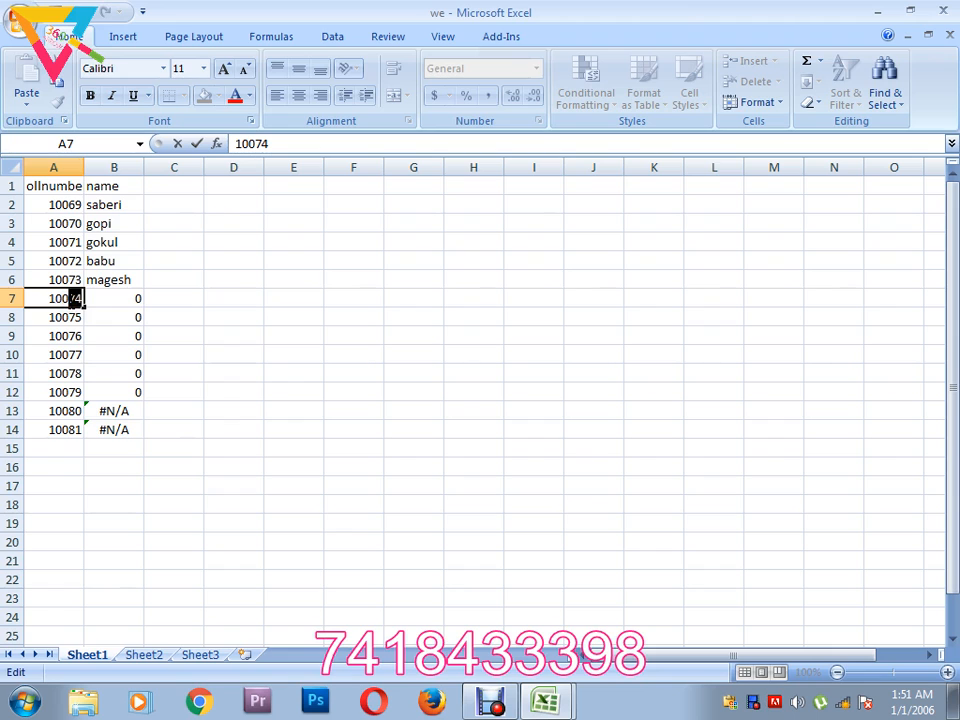
{"action": "type", "text": "69"}
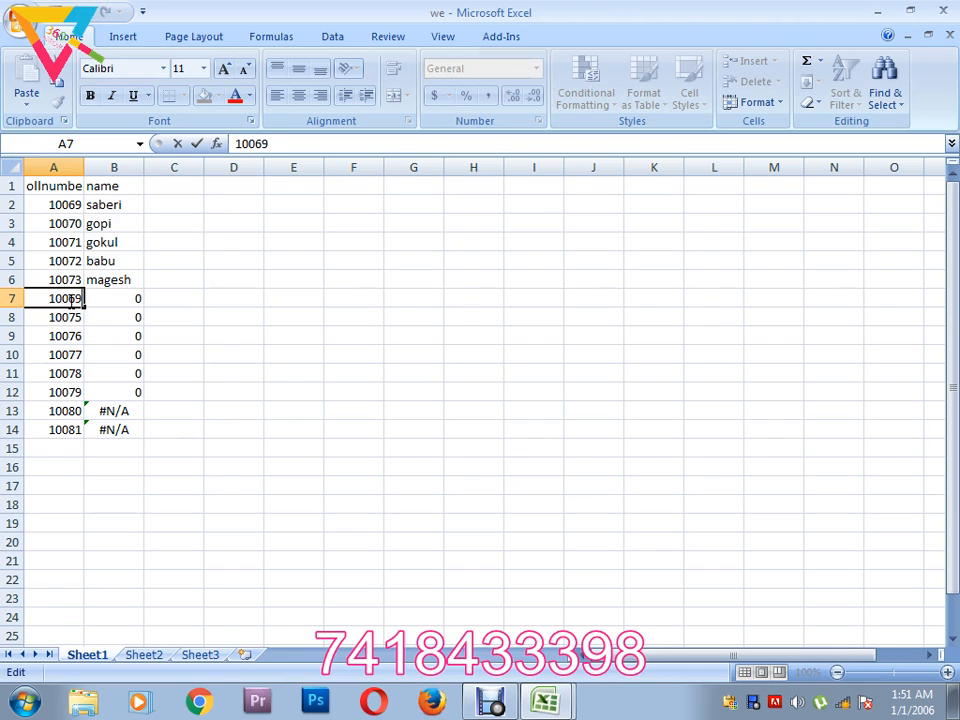
{"action": "left_click", "coordinate": [257, 281]}
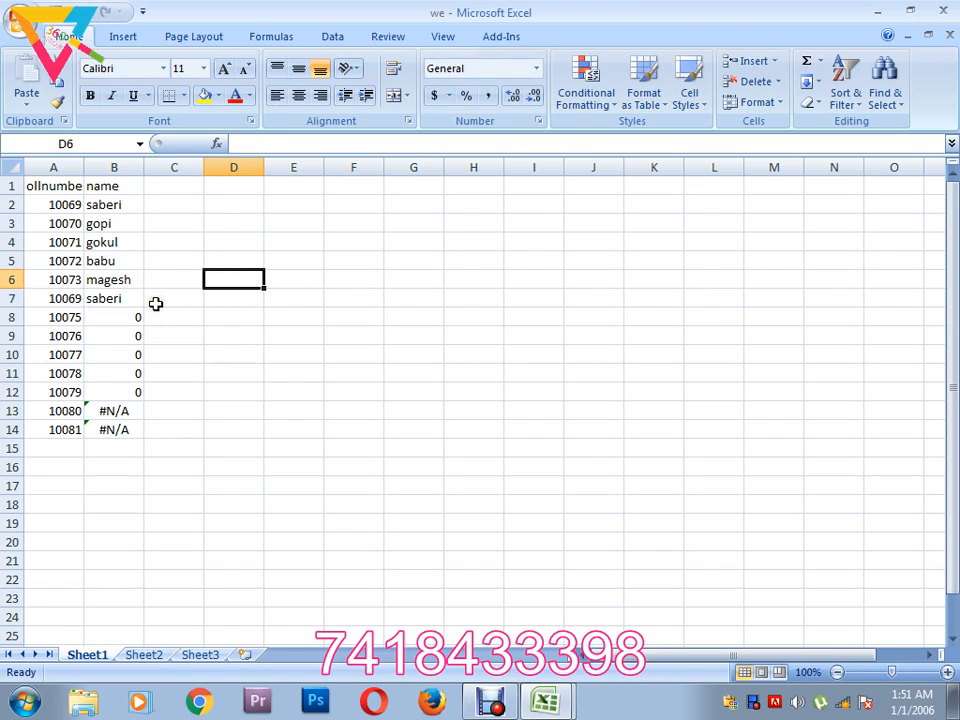
Replace the roll number in cell A8 with 10068.
{"action": "double_click", "coordinate": [70, 317]}
{"action": "left_click_drag", "start_coordinate": [79, 317], "coordinate": [42, 314]}
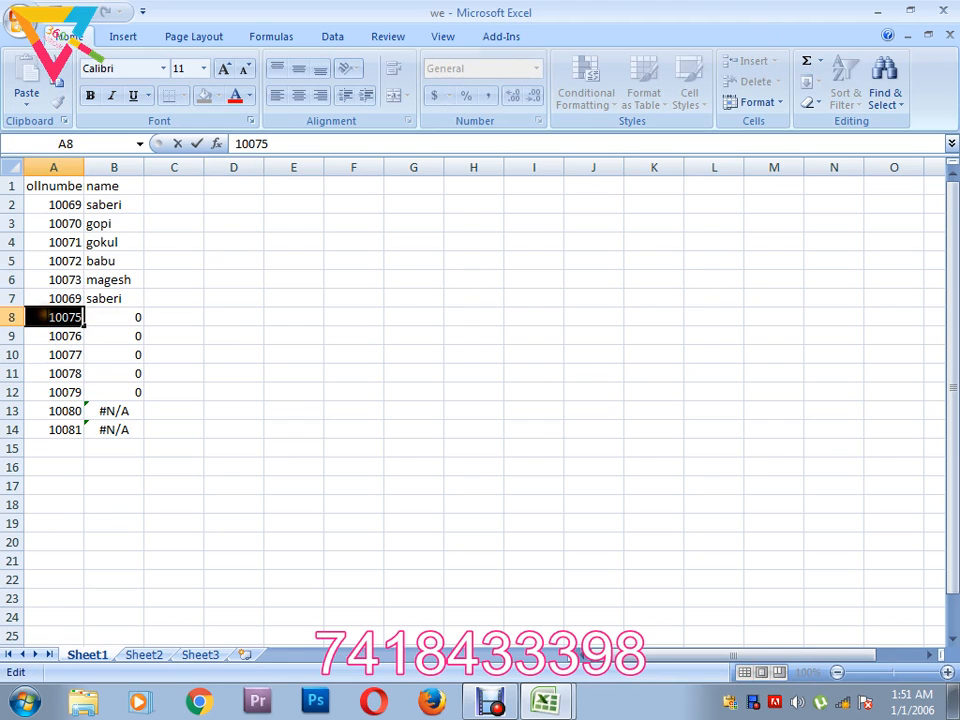
{"action": "type", "text": "1"}
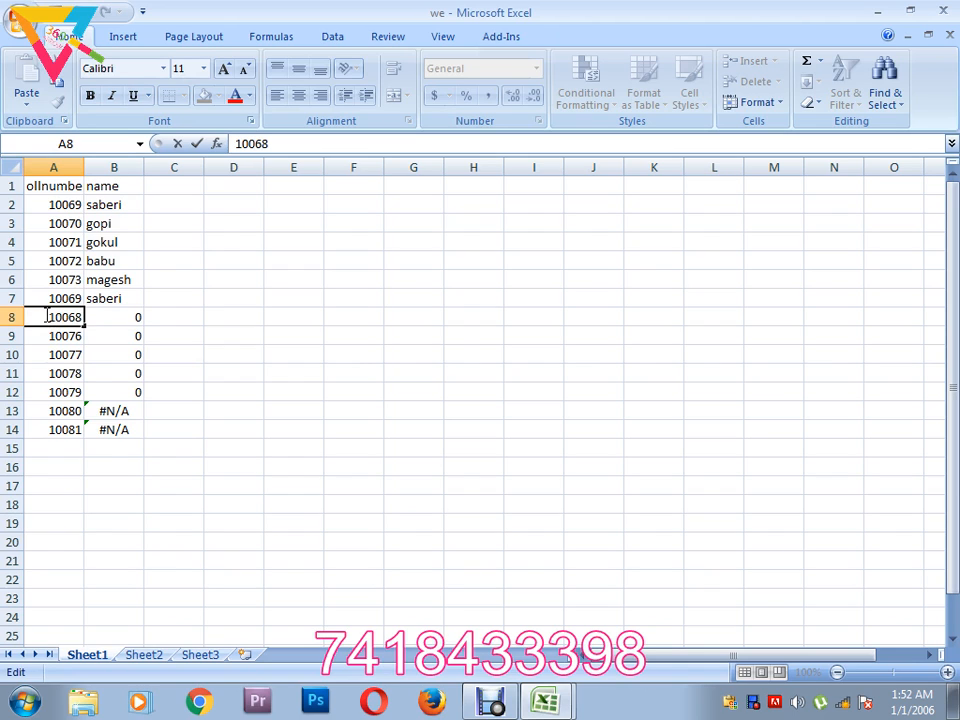
{"action": "left_click", "coordinate": [163, 317]}
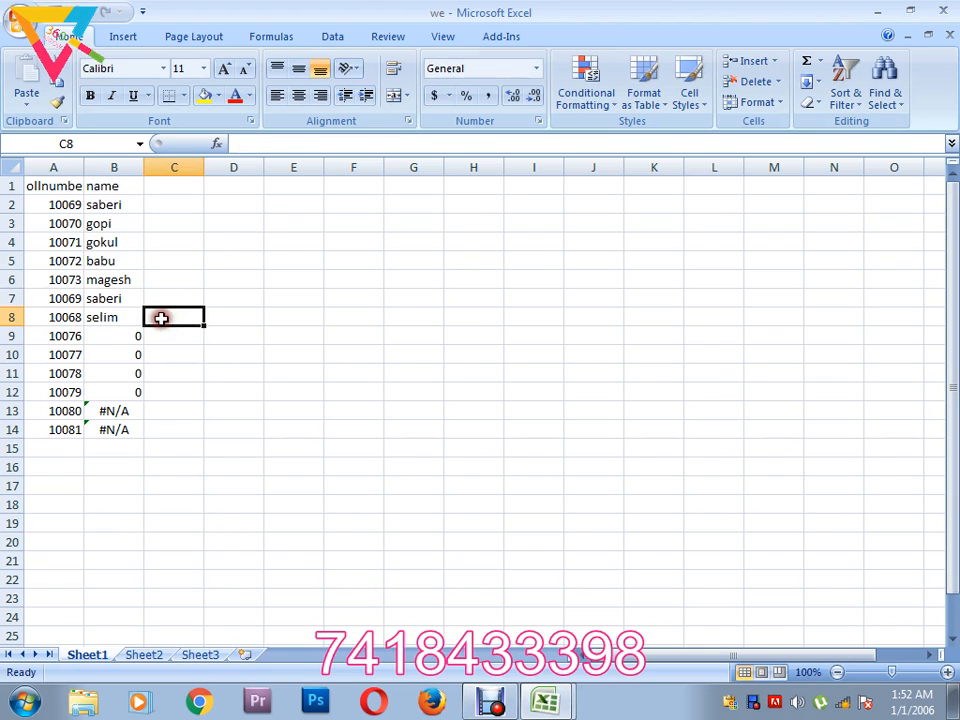
{"action": "left_click", "coordinate": [58, 336]}
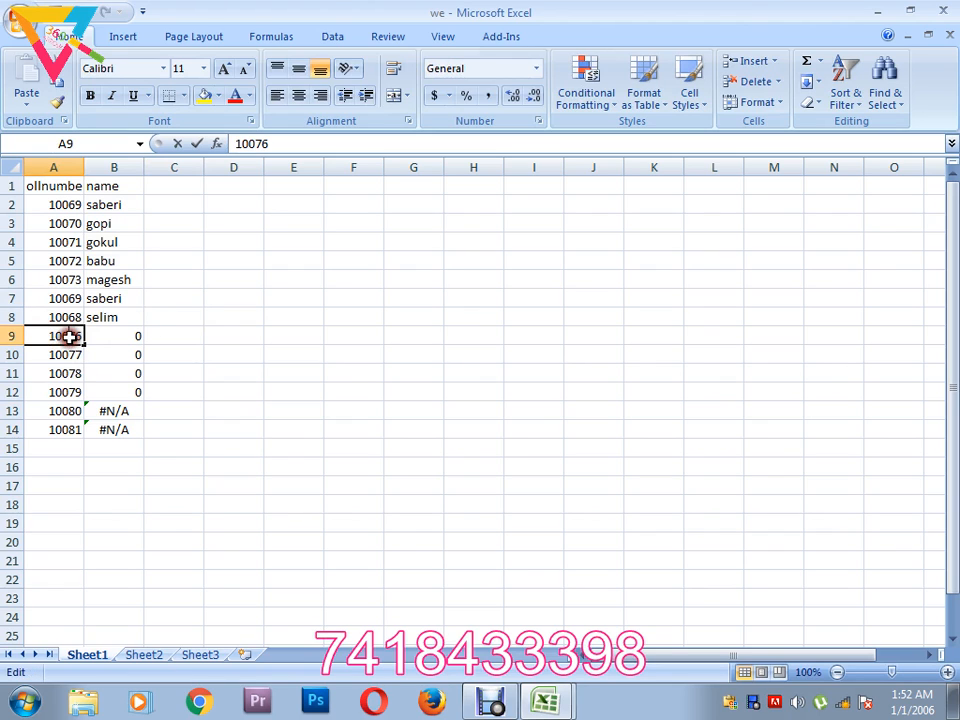
{"action": "double_click", "coordinate": [70, 340]}
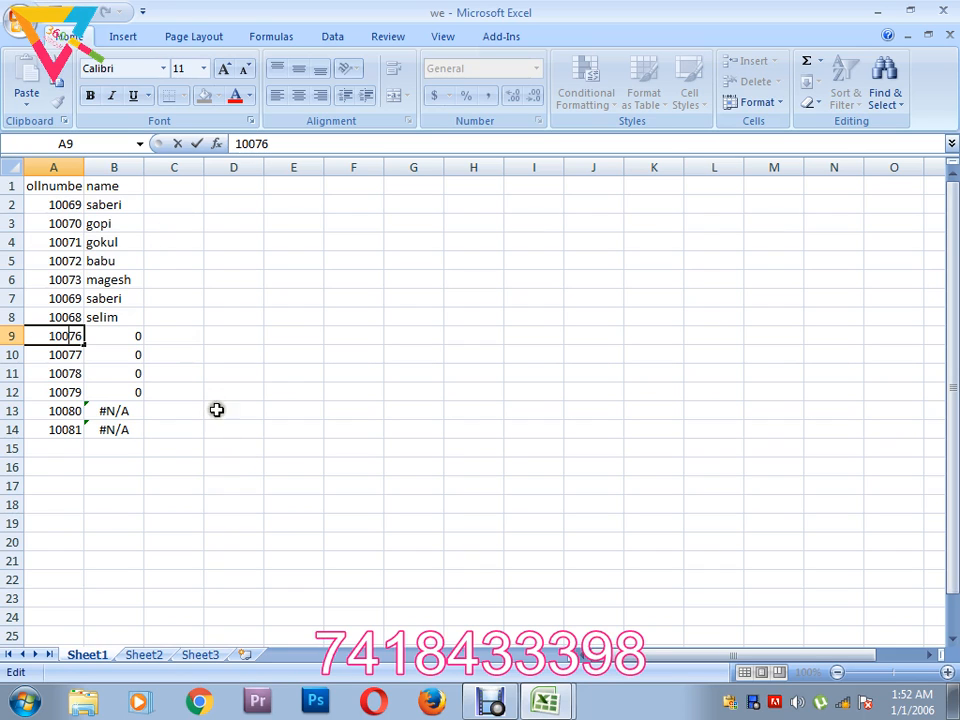
{"action": "left_click", "coordinate": [478, 706]}
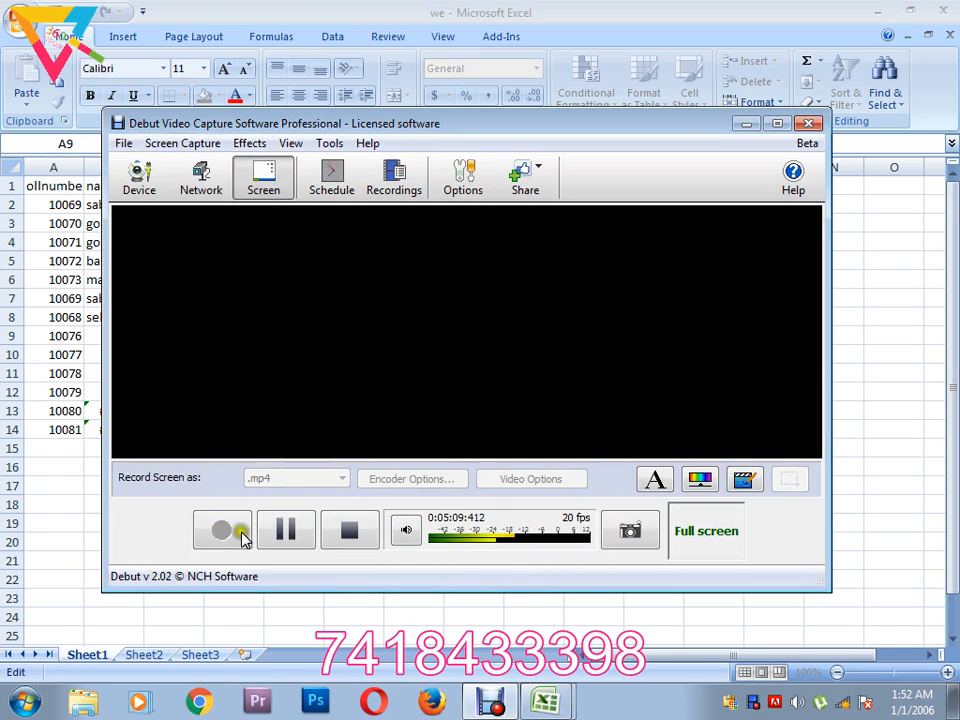
{"action": "left_click", "coordinate": [810, 124]}
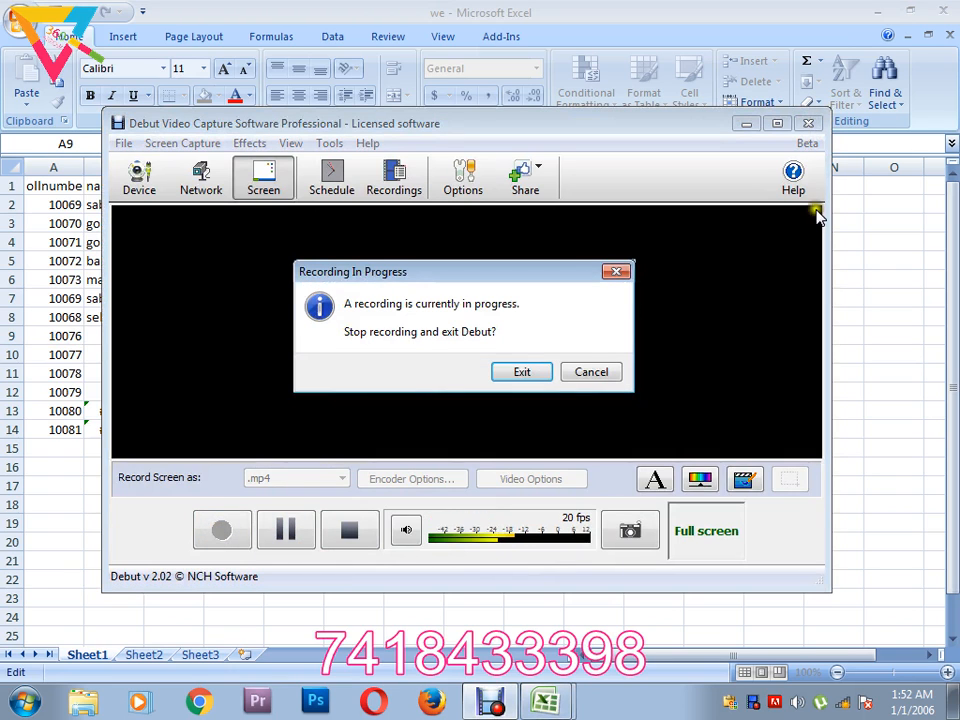